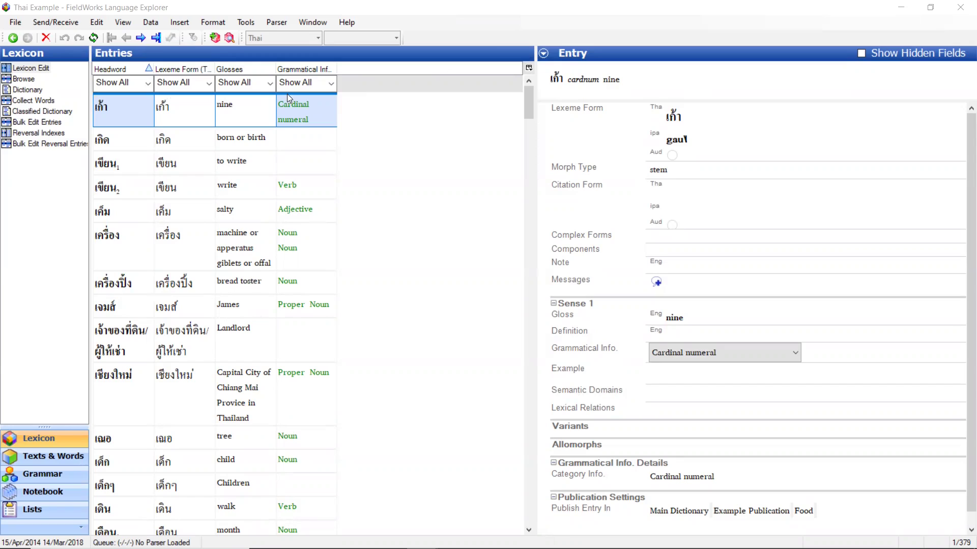
Filter Grammatical Info to Blanks, then switch it to Non-blanks, leaving 243 entries.
{"action": "left_click", "coordinate": [332, 90]}
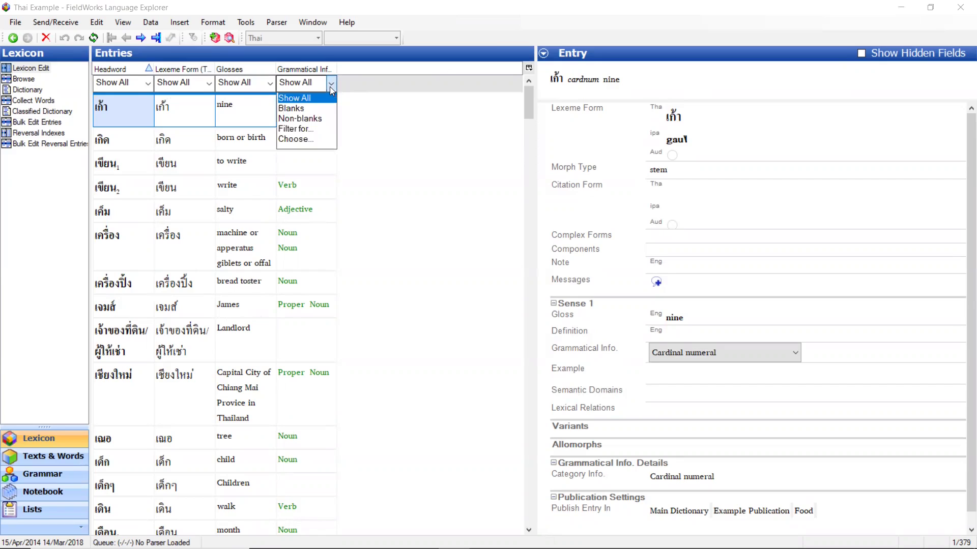
{"action": "left_click", "coordinate": [308, 106]}
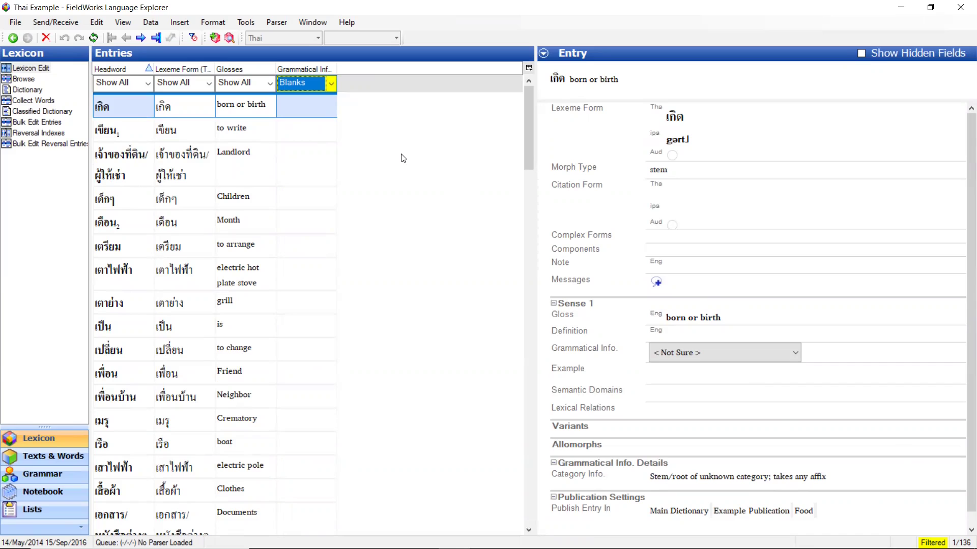
{"action": "left_click", "coordinate": [331, 85]}
{"action": "left_click", "coordinate": [312, 118]}
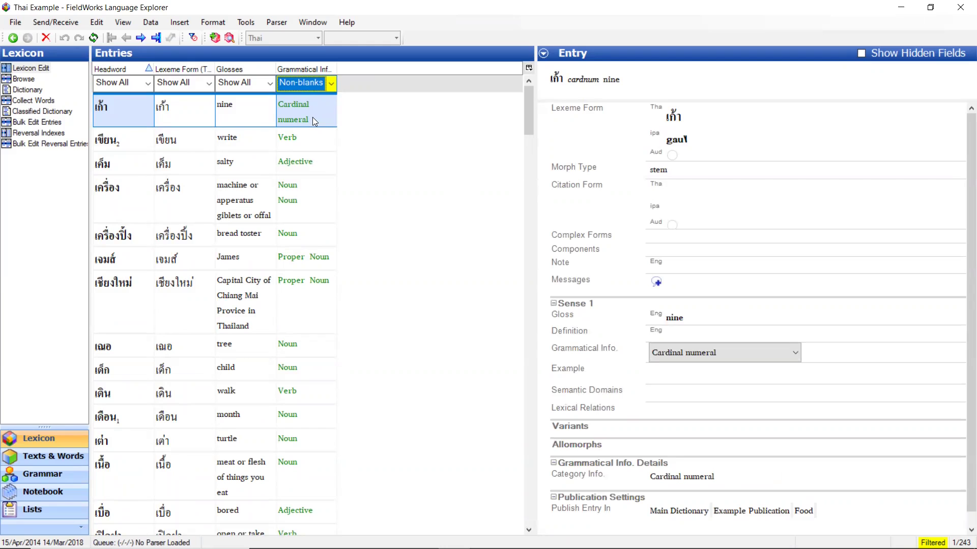
Filter Grammatical Info to Noun only, then reset it to Show All for 379 entries.
{"action": "left_click", "coordinate": [330, 89]}
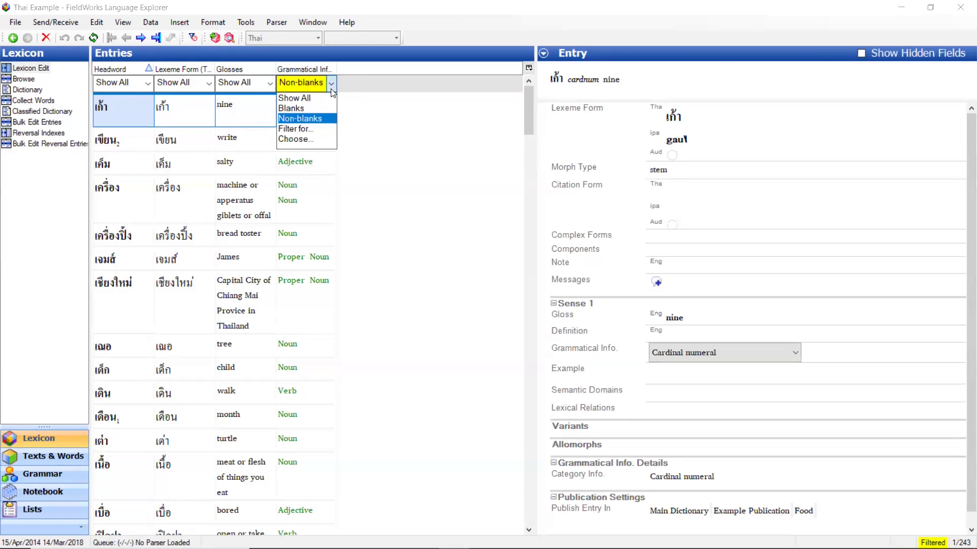
{"action": "left_click", "coordinate": [303, 136]}
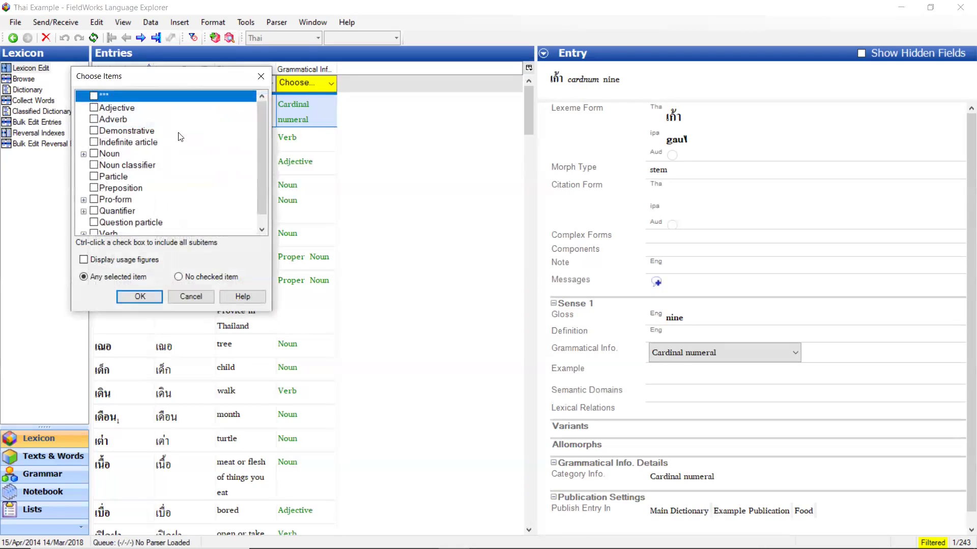
{"action": "left_click", "coordinate": [93, 154]}
{"action": "left_click", "coordinate": [129, 296]}
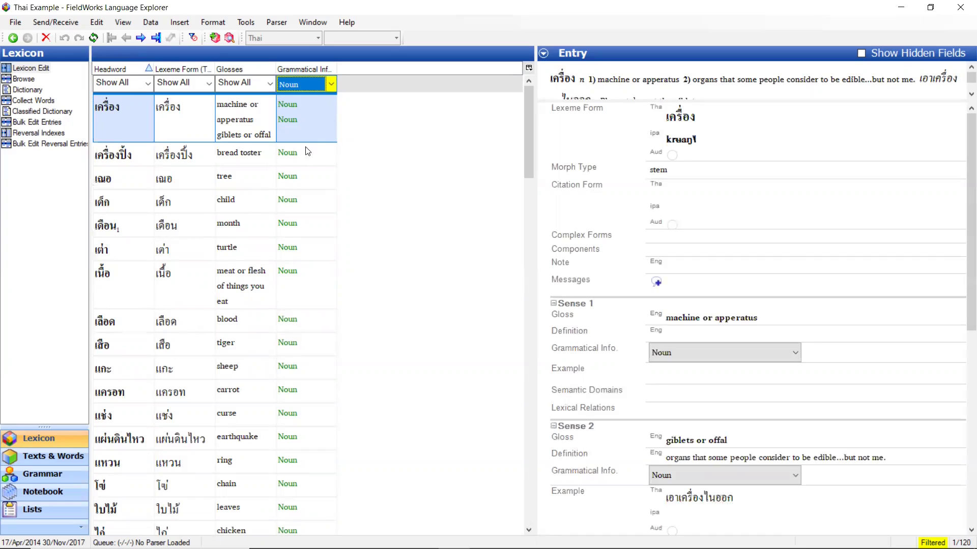
{"action": "left_click", "coordinate": [333, 87]}
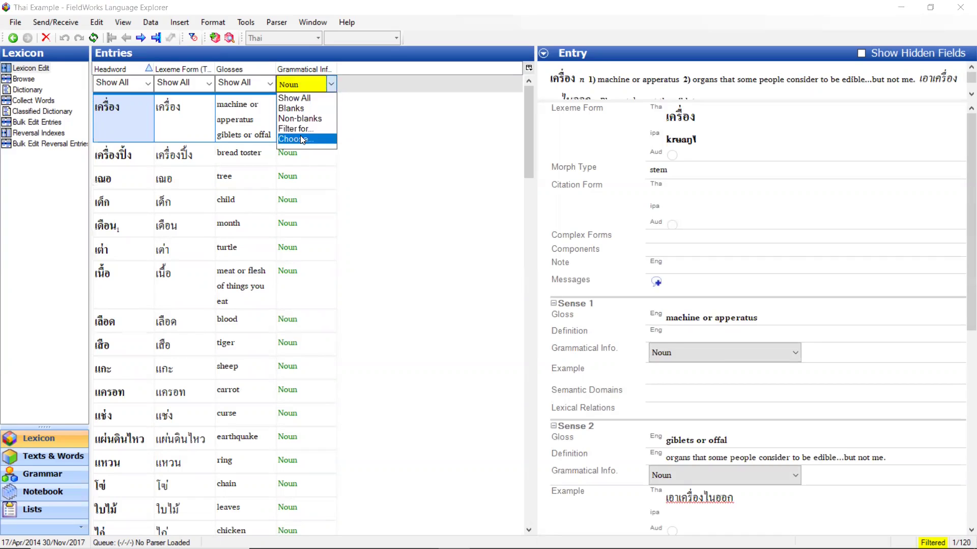
{"action": "left_click", "coordinate": [320, 98]}
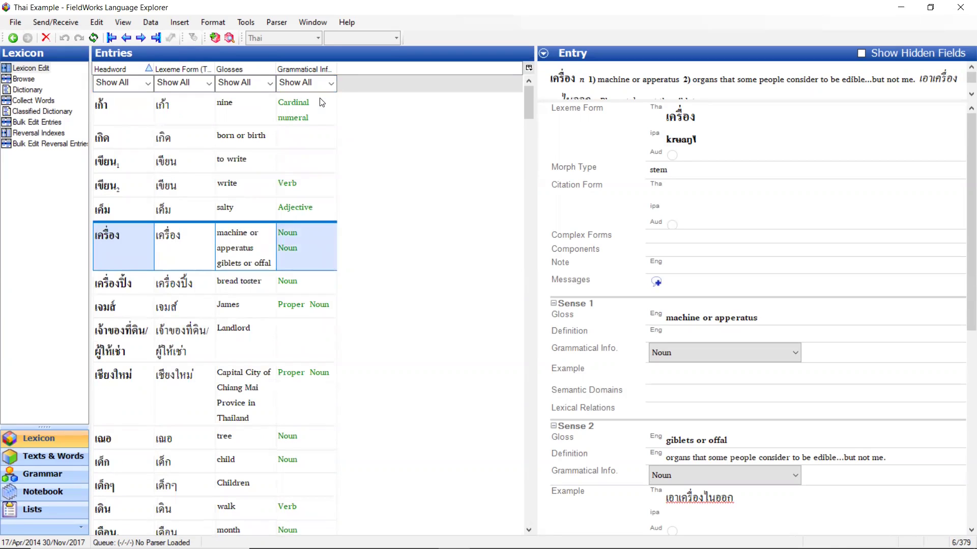
Filter Lexeme Form to forms starting with 'ท', leaving two entries.
{"action": "left_click", "coordinate": [208, 85]}
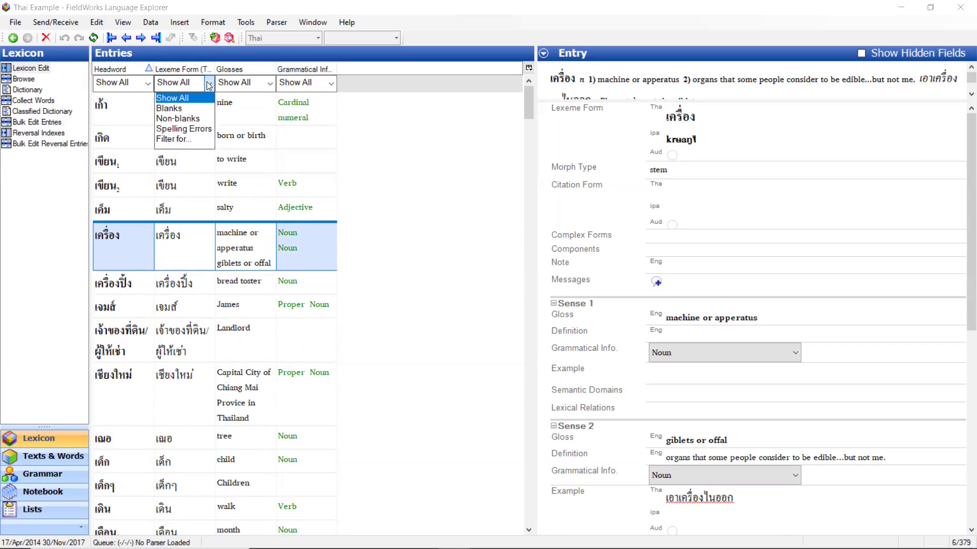
{"action": "left_click", "coordinate": [179, 140]}
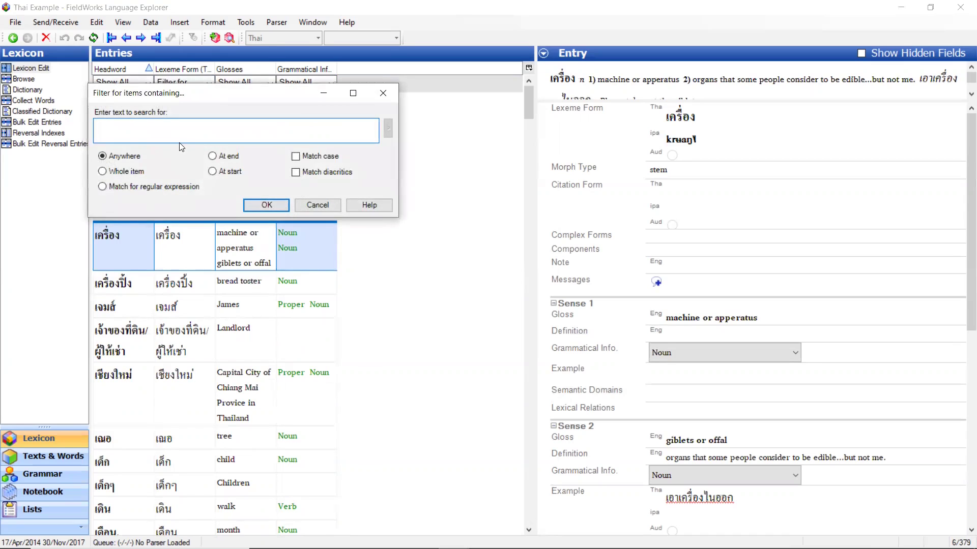
{"action": "left_click", "coordinate": [212, 171]}
{"action": "left_click", "coordinate": [138, 133]}
{"action": "type", "text": "ท"}
{"action": "left_click", "coordinate": [260, 204]}
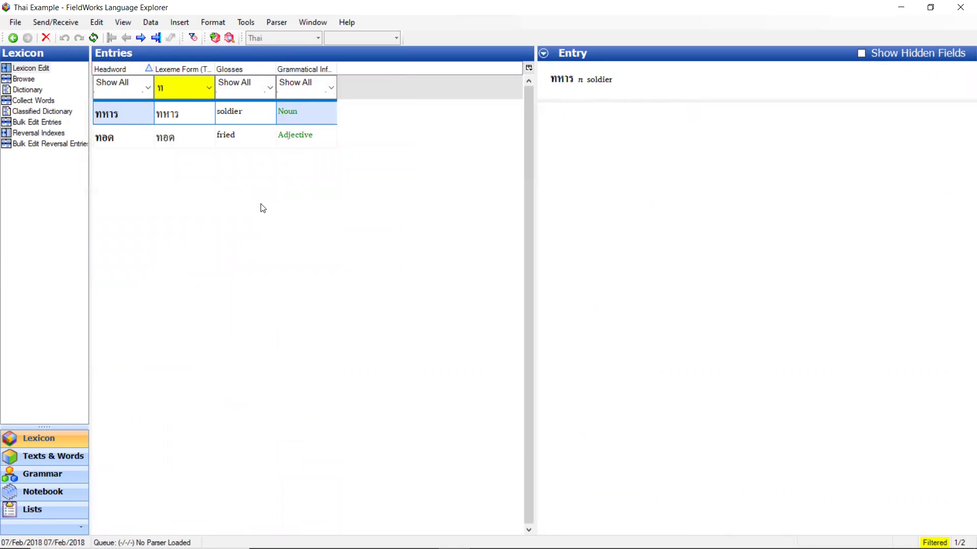
Switch the Lexeme Form filter to regular-expression matching, then turn off all filters.
{"action": "left_click", "coordinate": [208, 88]}
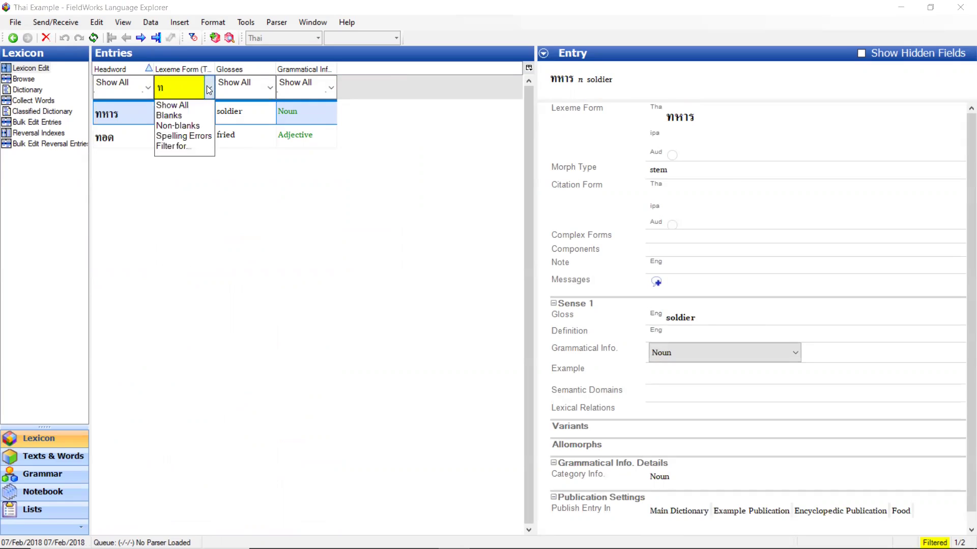
{"action": "left_click", "coordinate": [174, 147]}
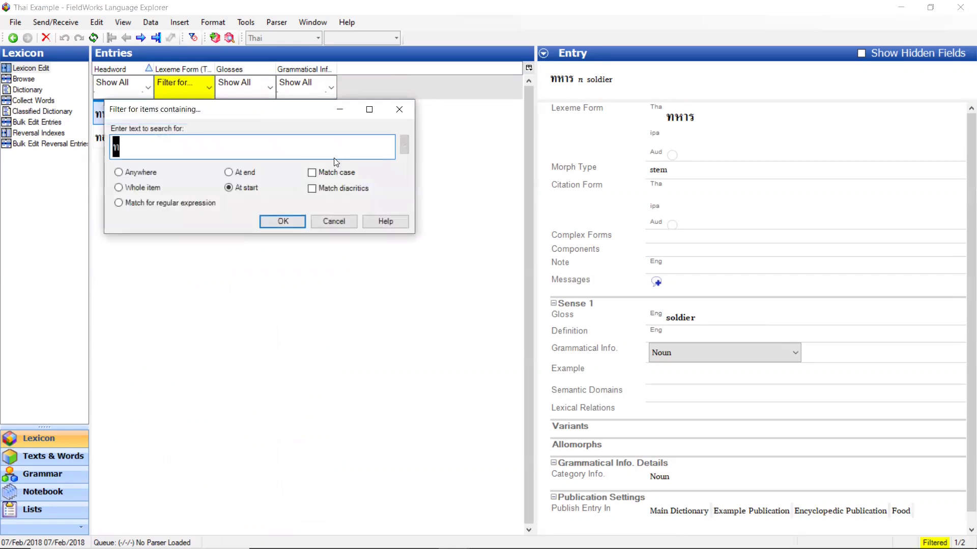
{"action": "left_click", "coordinate": [145, 204]}
{"action": "left_click", "coordinate": [291, 221]}
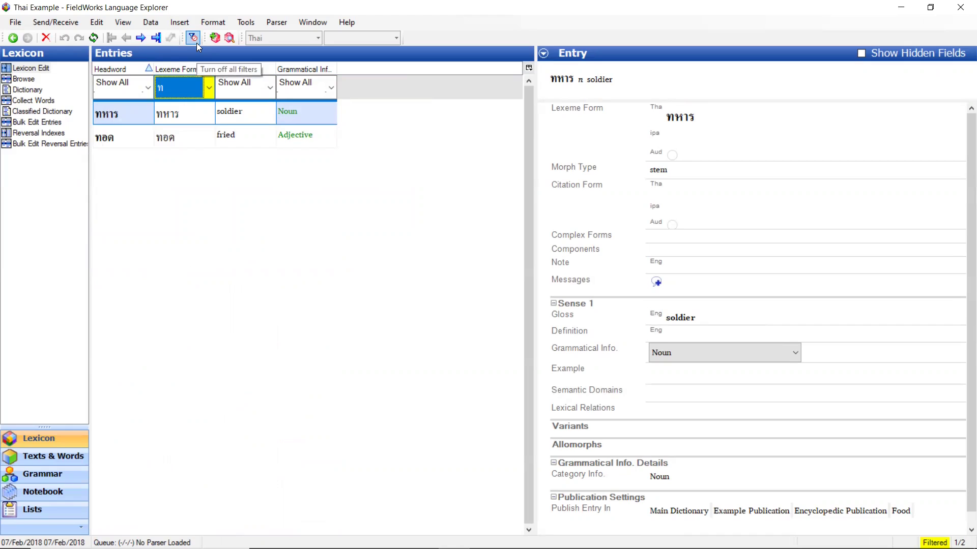
{"action": "left_click", "coordinate": [194, 38]}
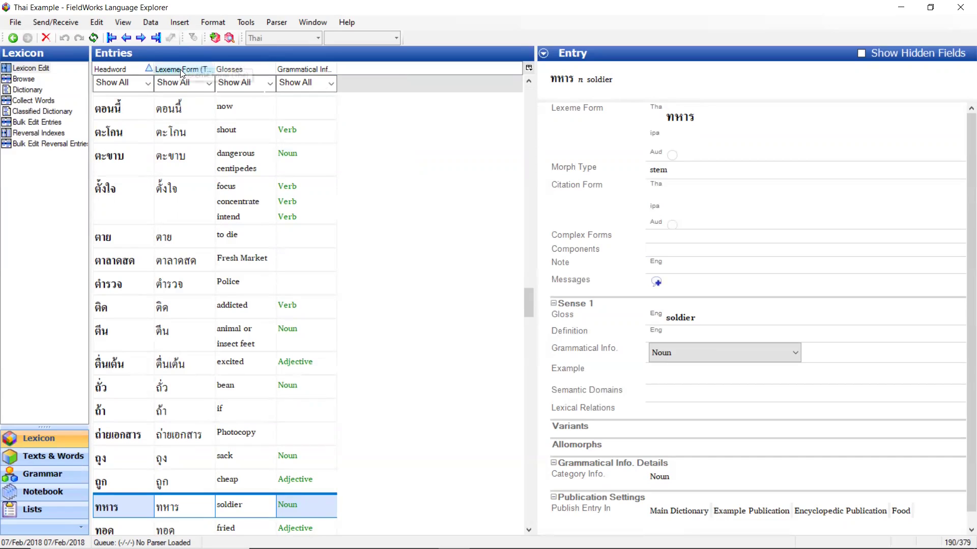
{"action": "left_click", "coordinate": [137, 69]}
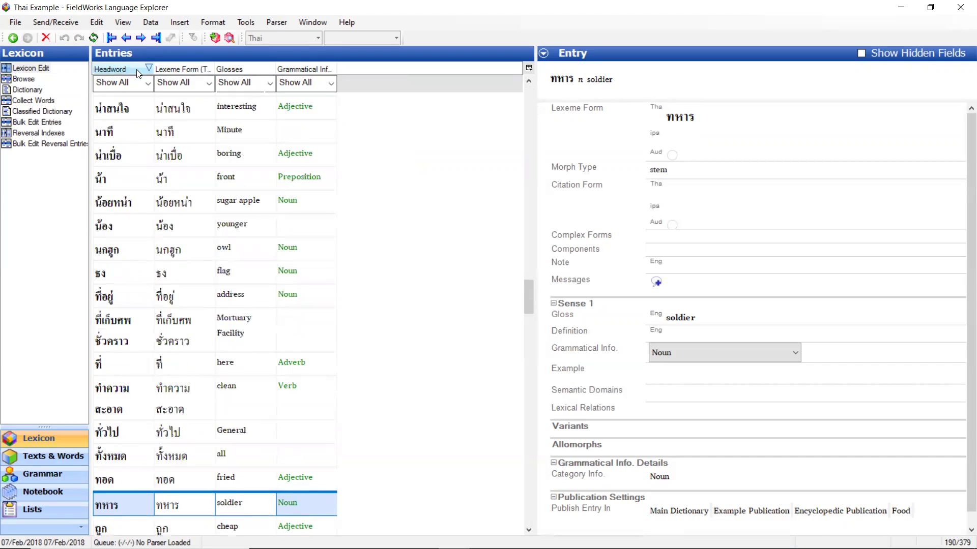
{"action": "left_click", "coordinate": [138, 71]}
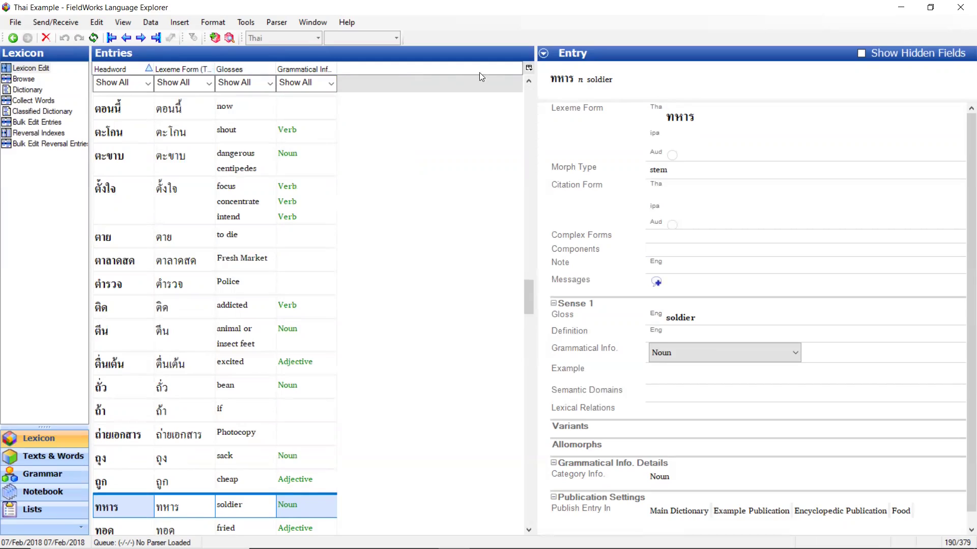
Add the Pronunciation-Media File column to the entries list and widen it.
{"action": "left_click", "coordinate": [528, 69]}
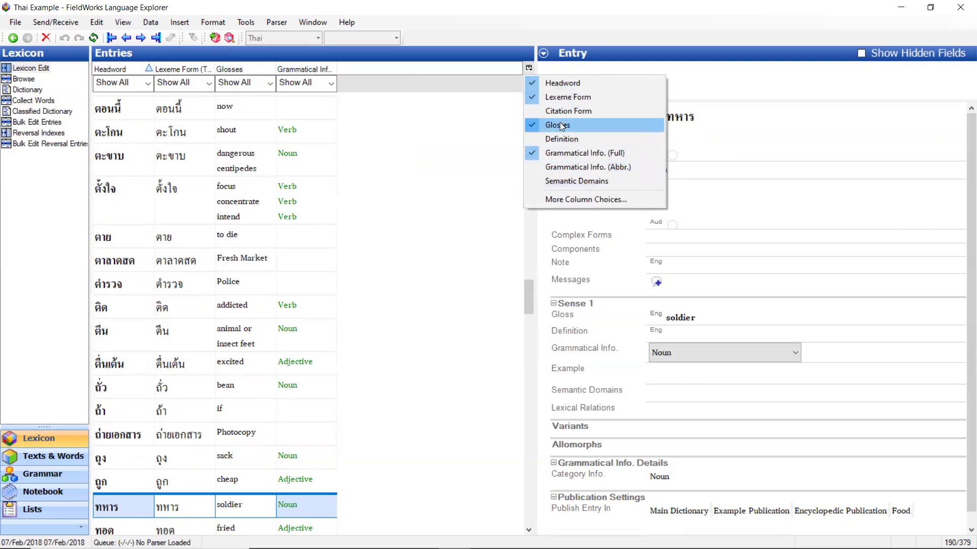
{"action": "left_click", "coordinate": [562, 198]}
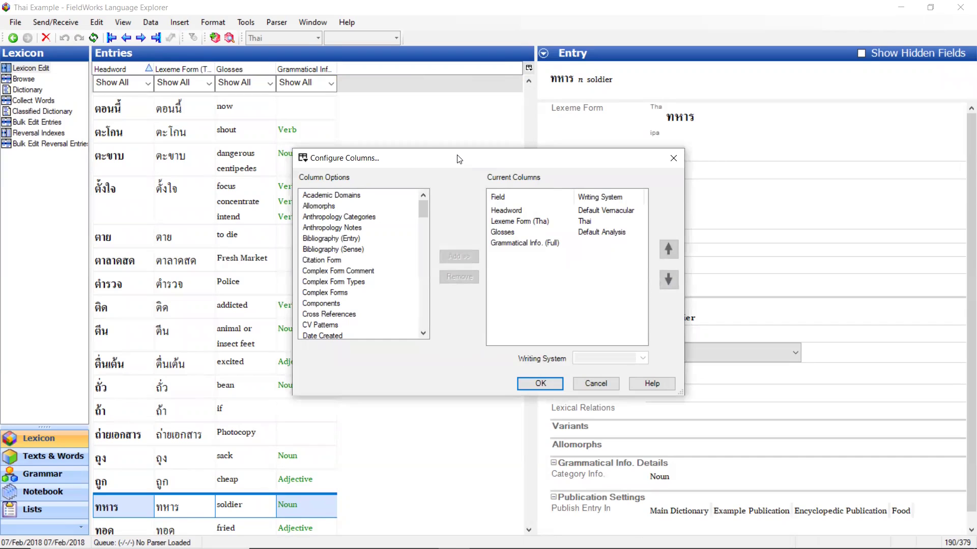
{"action": "left_click_drag", "start_coordinate": [463, 157], "coordinate": [397, 112]}
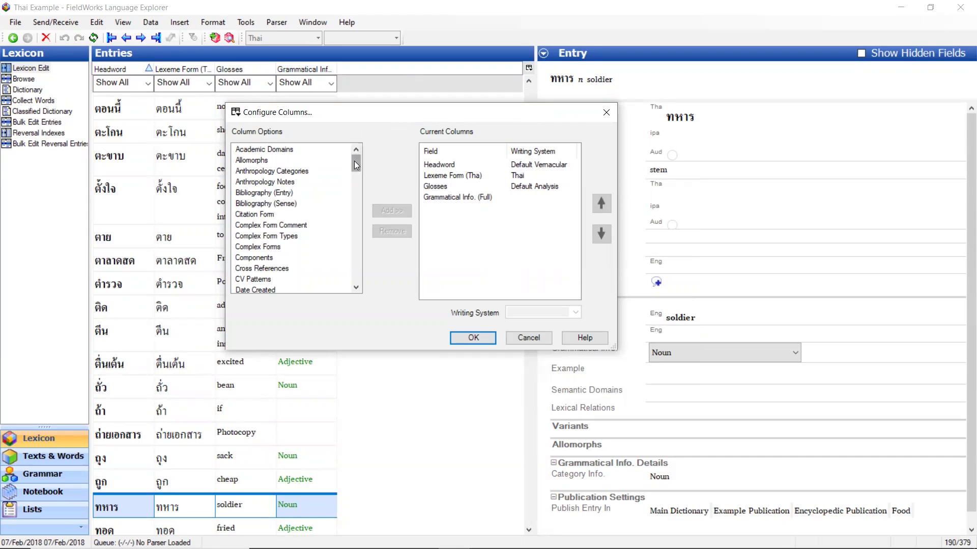
{"action": "left_click_drag", "start_coordinate": [355, 164], "coordinate": [349, 236]}
{"action": "left_click", "coordinate": [294, 246]}
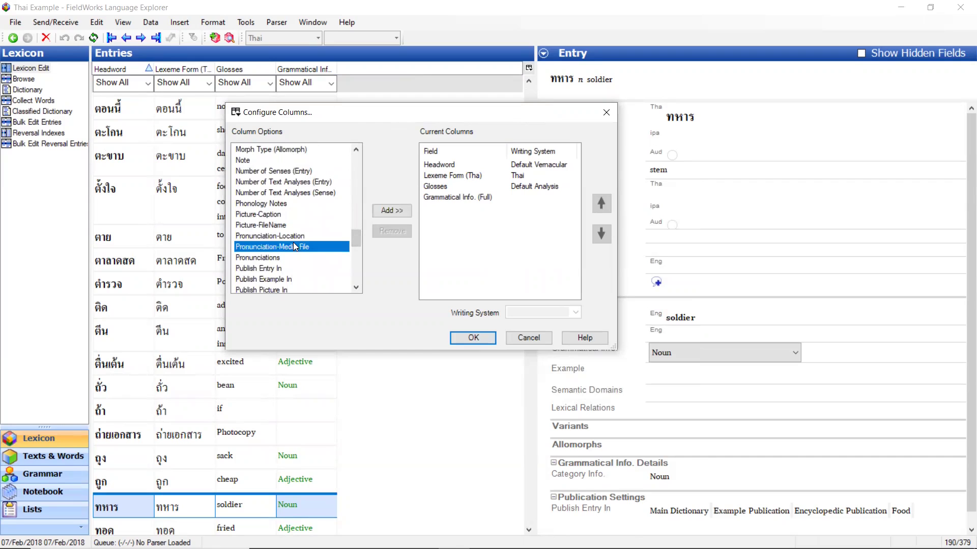
{"action": "left_click", "coordinate": [391, 211]}
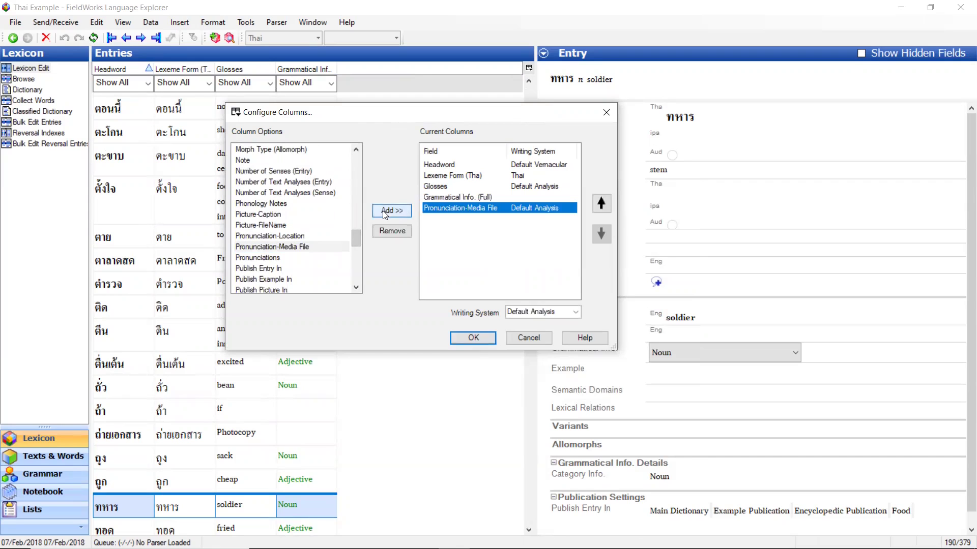
{"action": "left_click", "coordinate": [461, 339]}
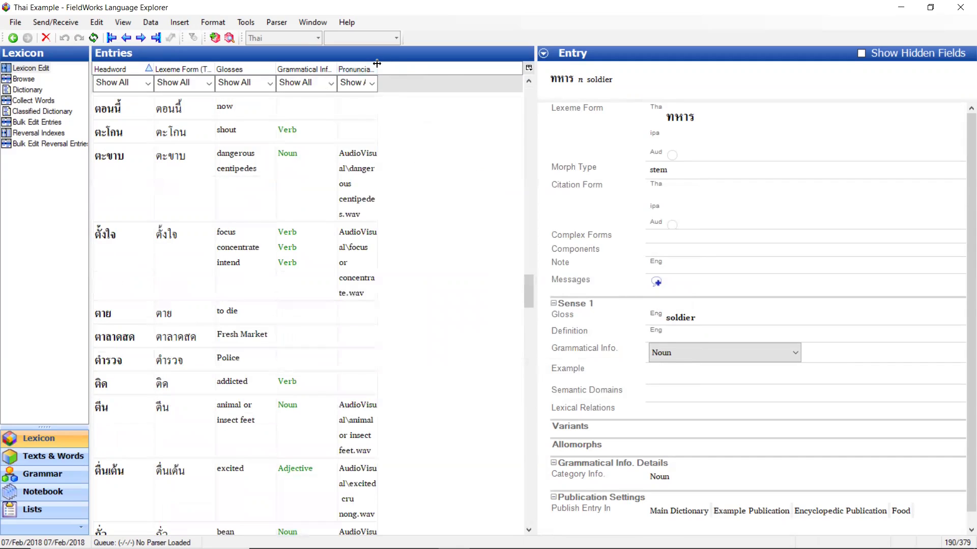
{"action": "left_click_drag", "start_coordinate": [377, 60], "coordinate": [446, 71]}
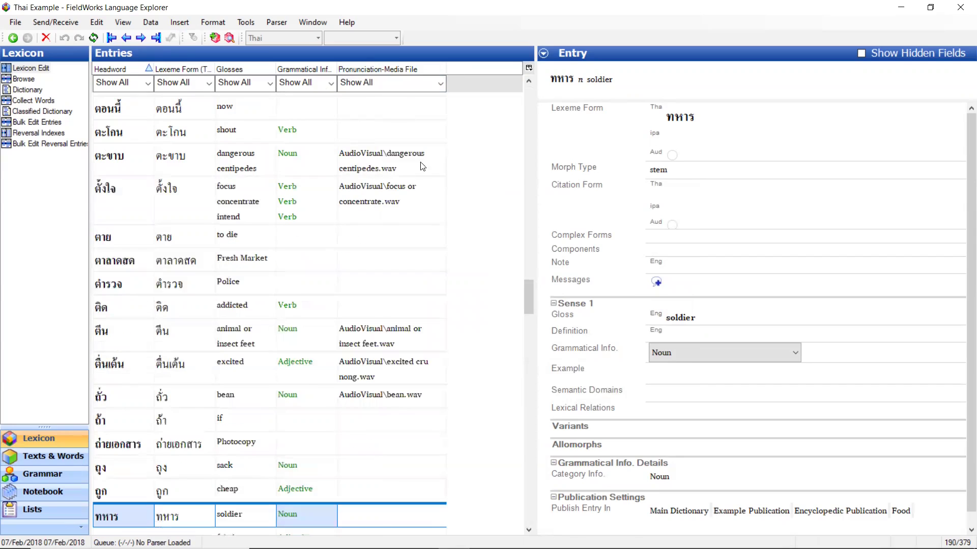
Set the Pronunciation-Media File filter to Non-blanks, then back to Show All.
{"action": "left_click", "coordinate": [441, 84]}
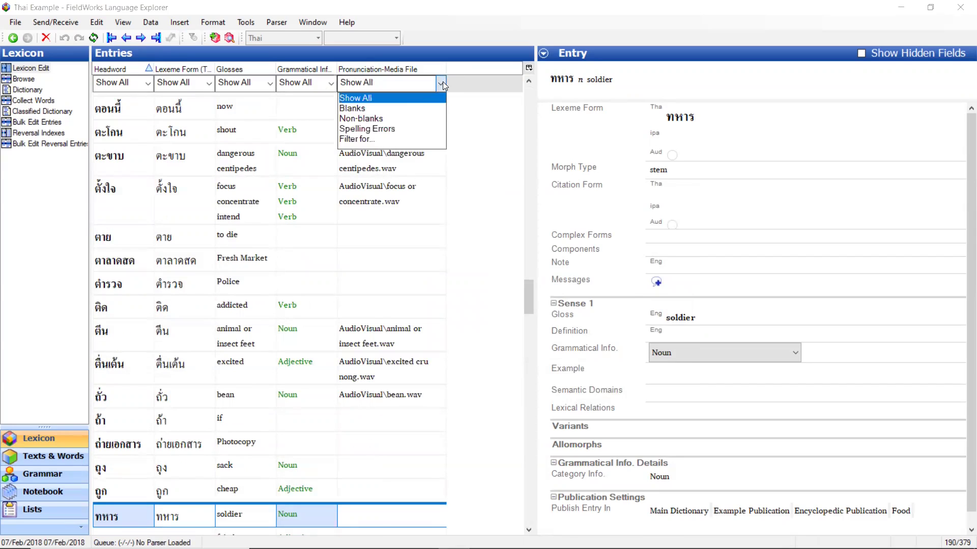
{"action": "left_click", "coordinate": [396, 119]}
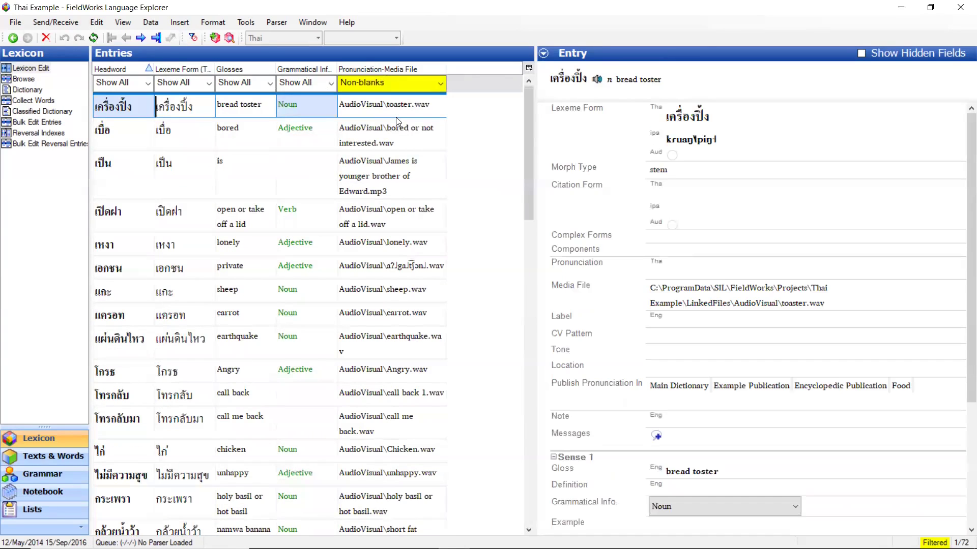
{"action": "left_click", "coordinate": [439, 83]}
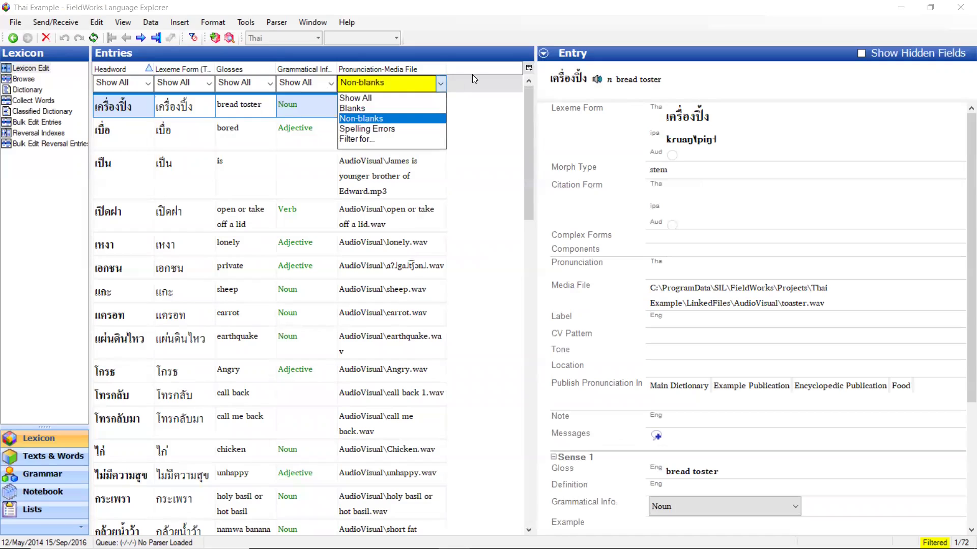
{"action": "left_click", "coordinate": [377, 97]}
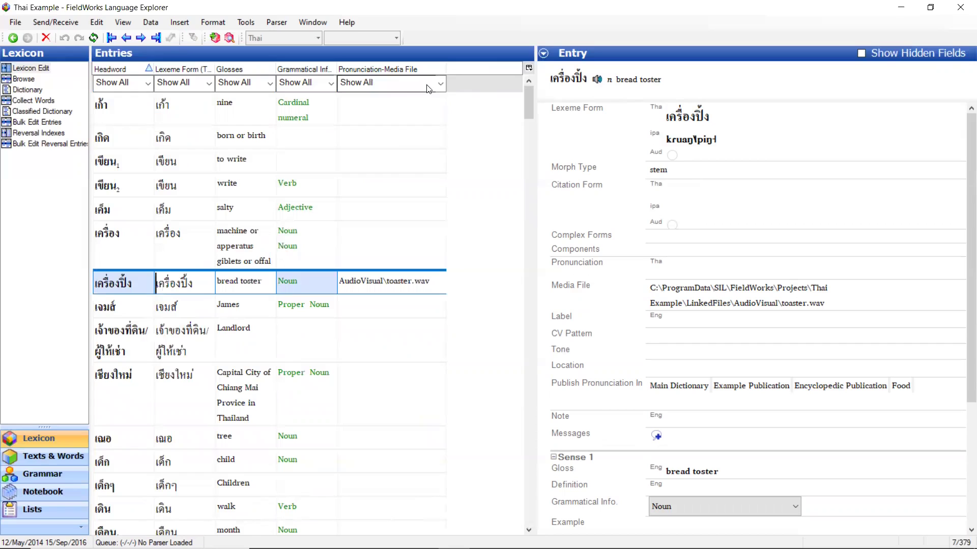
In More Column Choices, remove Pronunciation-Media File from Current Columns.
{"action": "left_click", "coordinate": [529, 69]}
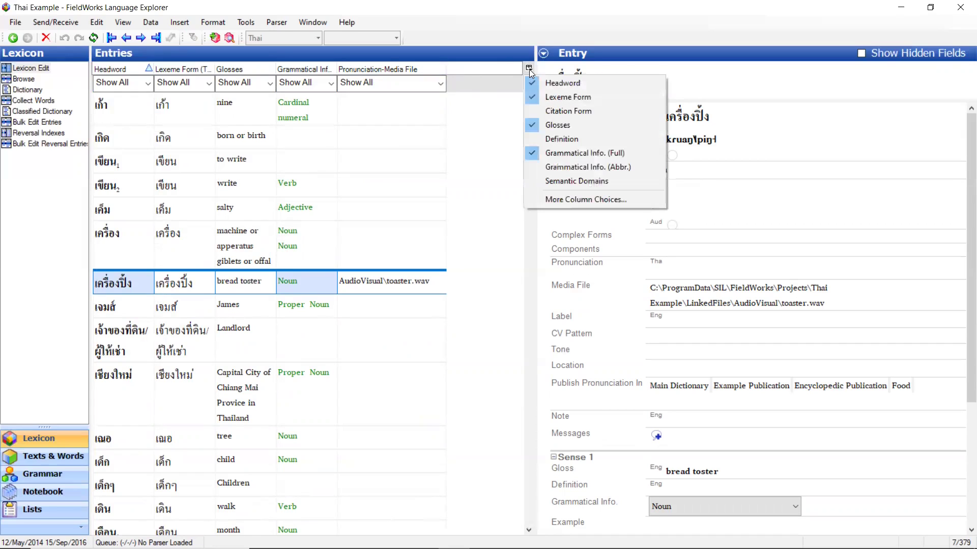
{"action": "left_click", "coordinate": [538, 204]}
{"action": "left_click", "coordinate": [509, 254]}
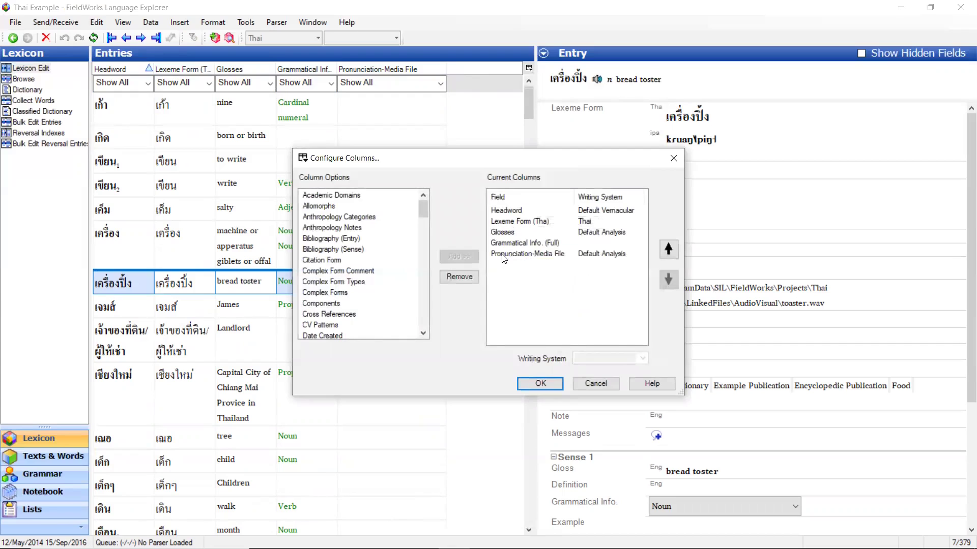
{"action": "left_click", "coordinate": [458, 276]}
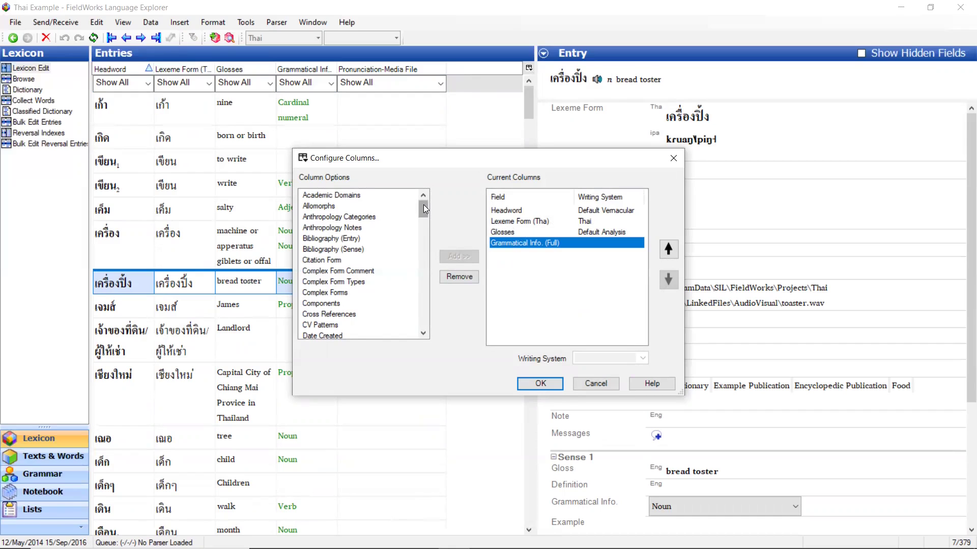
{"action": "left_click_drag", "start_coordinate": [423, 205], "coordinate": [417, 265]}
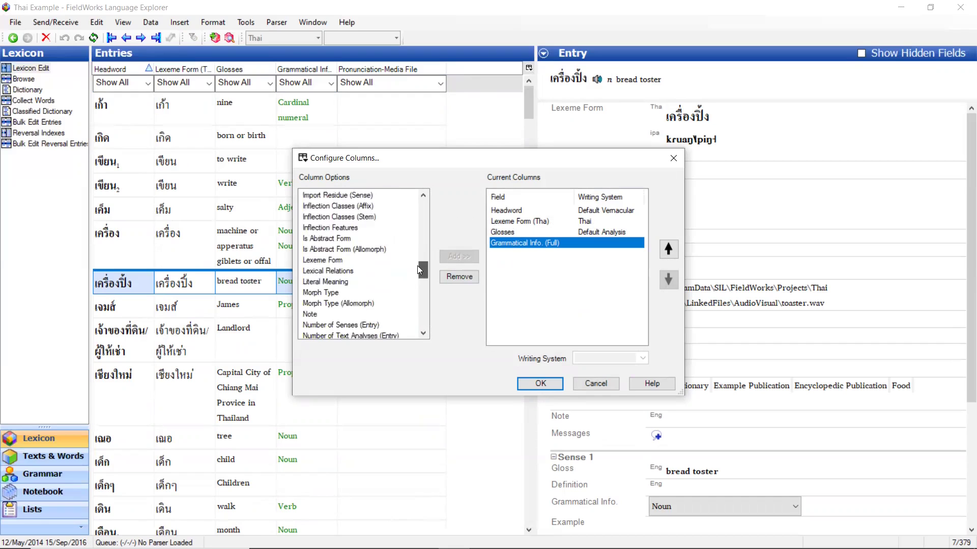
Add a Lexeme Form column below Lexeme Form (Tha) using Thai (International Phonetic Alphabet).
{"action": "left_click", "coordinate": [330, 260]}
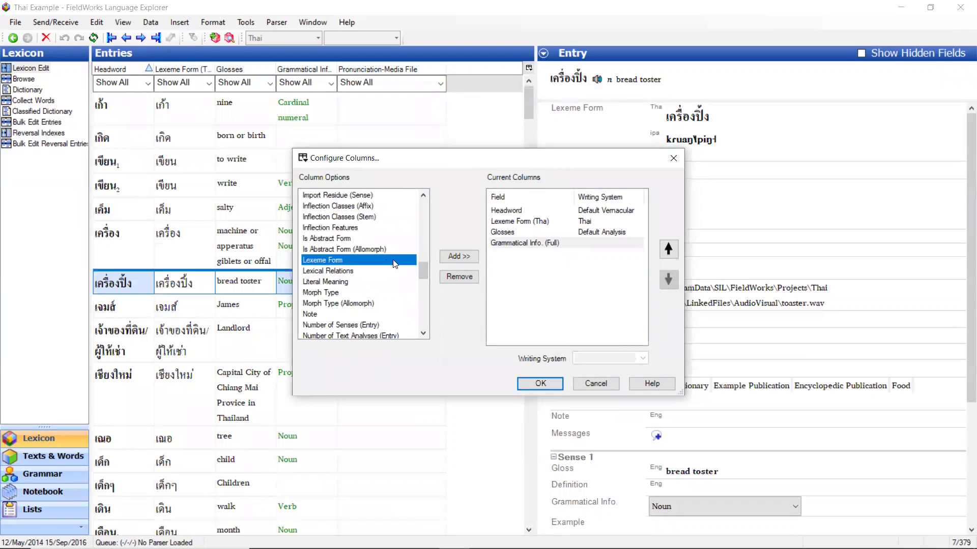
{"action": "left_click", "coordinate": [459, 256]}
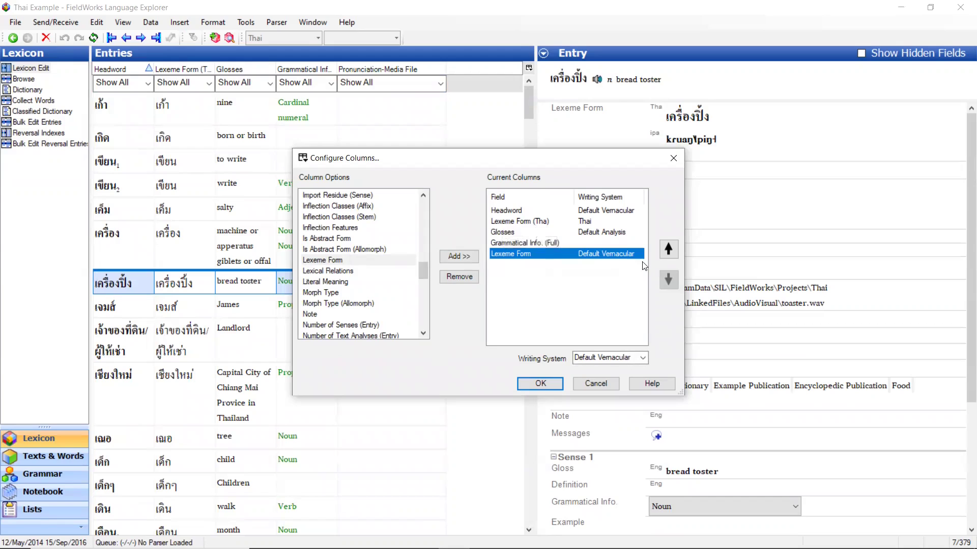
{"action": "left_click", "coordinate": [669, 250]}
{"action": "left_click", "coordinate": [669, 250]}
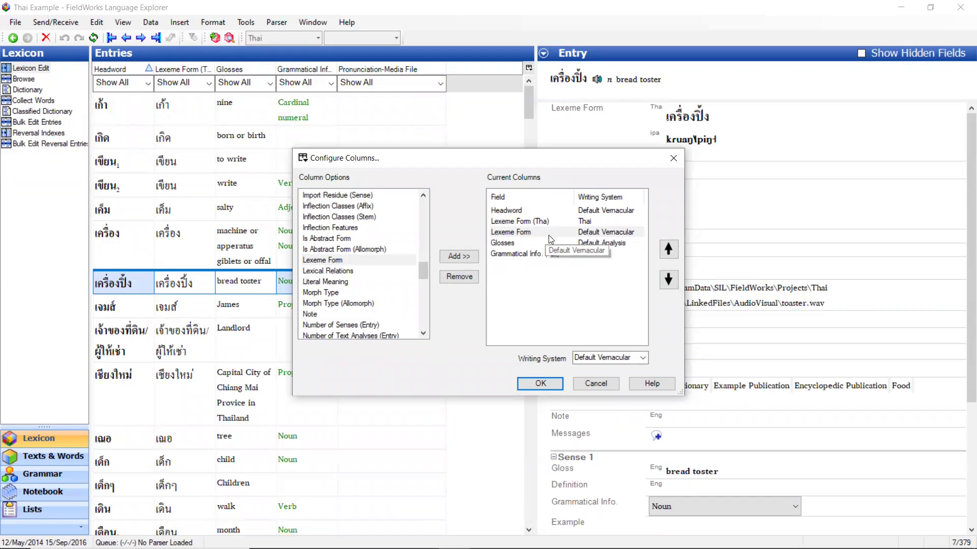
{"action": "left_click", "coordinate": [643, 358]}
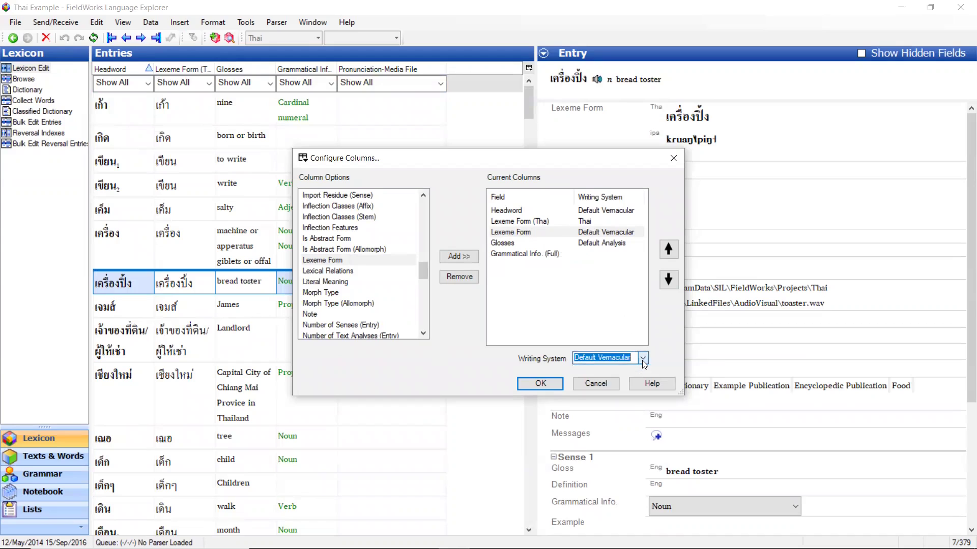
{"action": "left_click", "coordinate": [643, 359]}
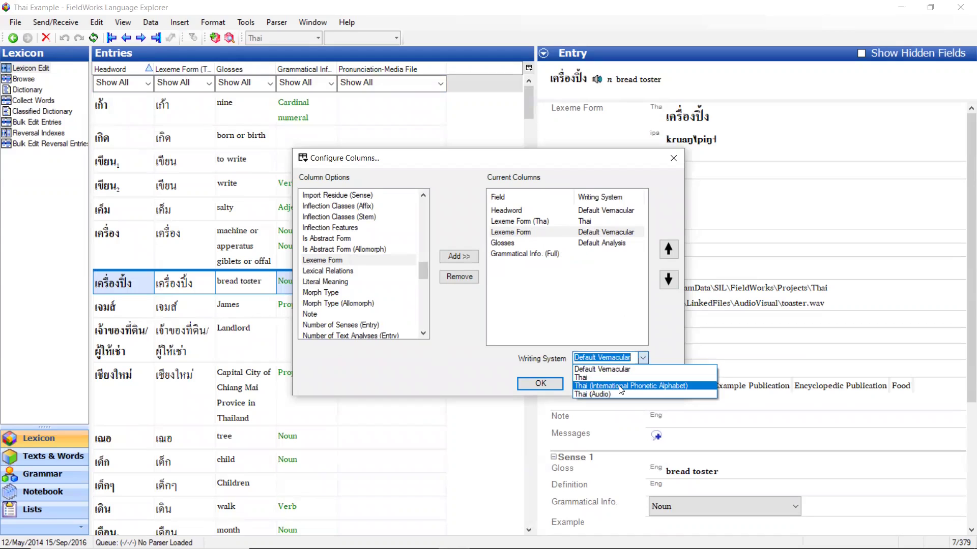
{"action": "left_click", "coordinate": [620, 391]}
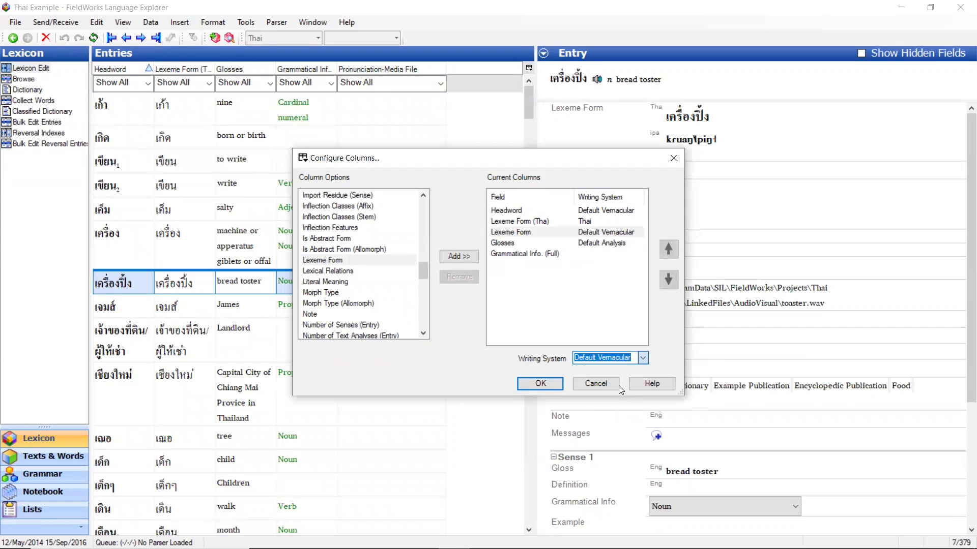
{"action": "left_click", "coordinate": [550, 384]}
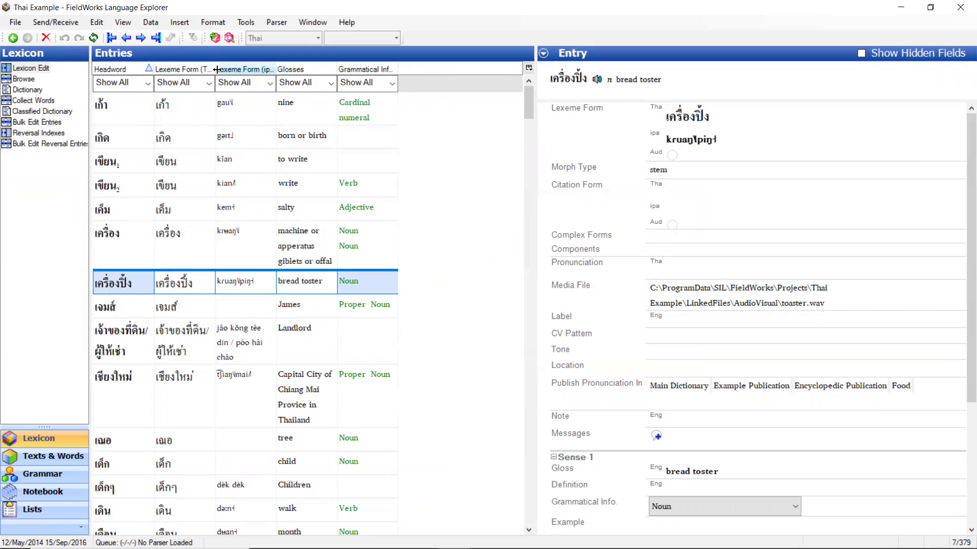
Widen the Lexeme Form (Tha) and (ipa) columns and move the Entries/Entry splitter right.
{"action": "left_click_drag", "start_coordinate": [216, 69], "coordinate": [254, 70]}
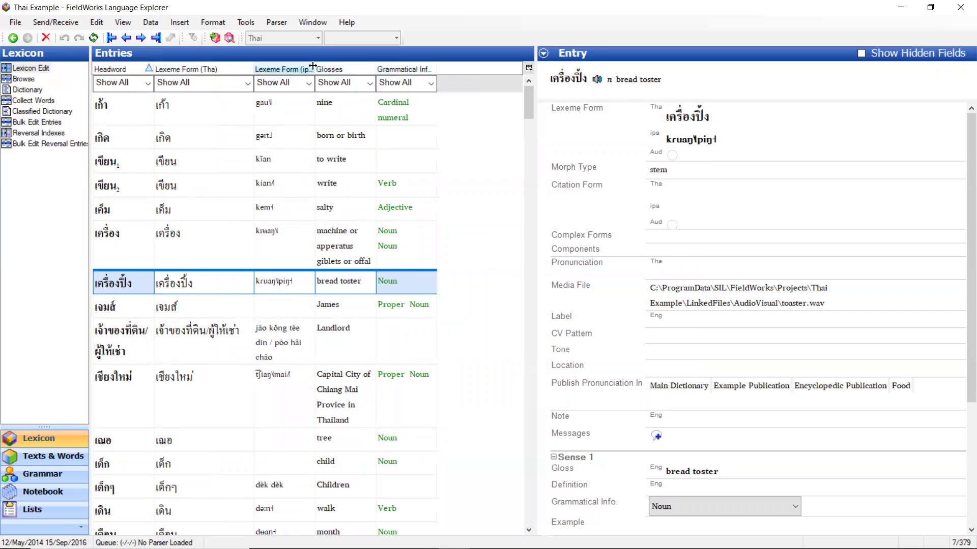
{"action": "left_click_drag", "start_coordinate": [313, 65], "coordinate": [358, 65]}
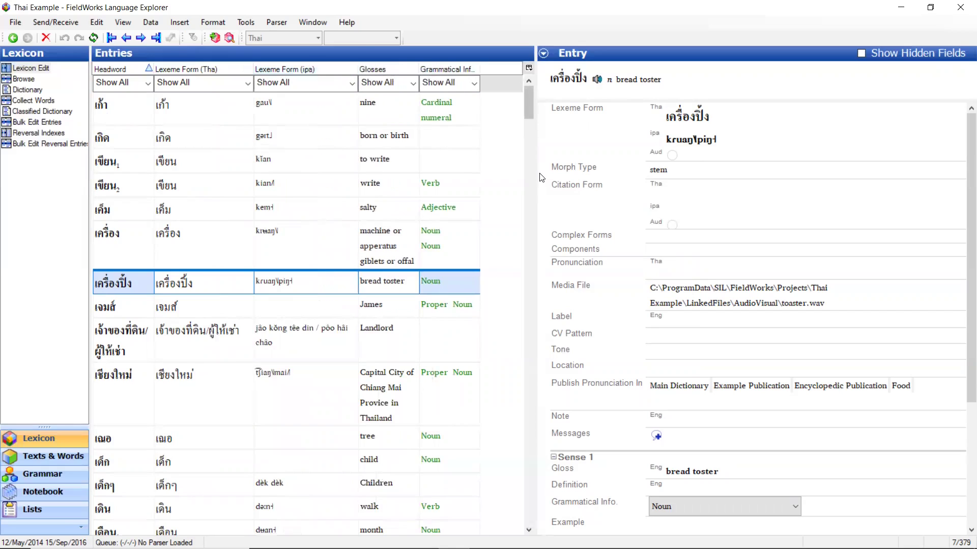
{"action": "left_click_drag", "start_coordinate": [536, 178], "coordinate": [686, 186]}
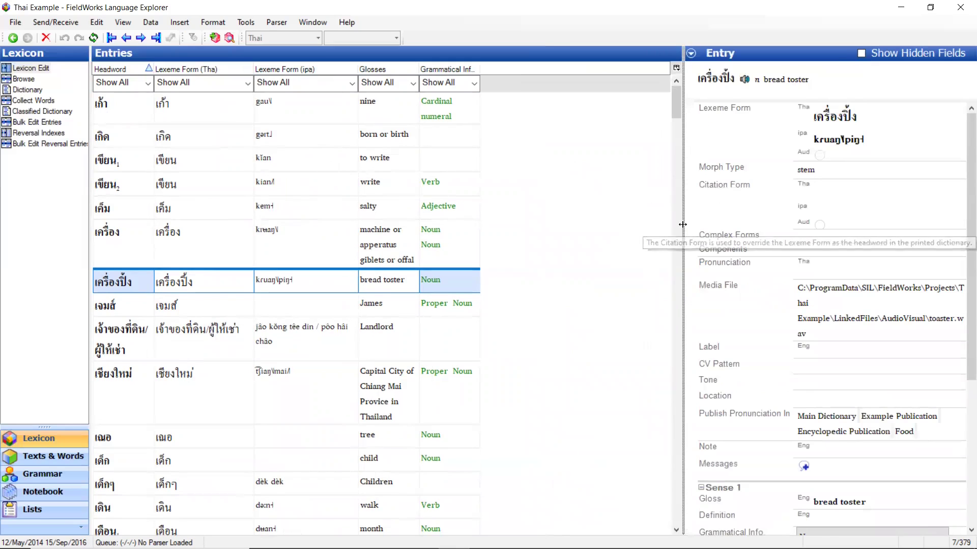
Move the Entries/Entry splitter back left and make the Lexicon sidebar slightly narrower.
{"action": "left_click_drag", "start_coordinate": [682, 225], "coordinate": [613, 227]}
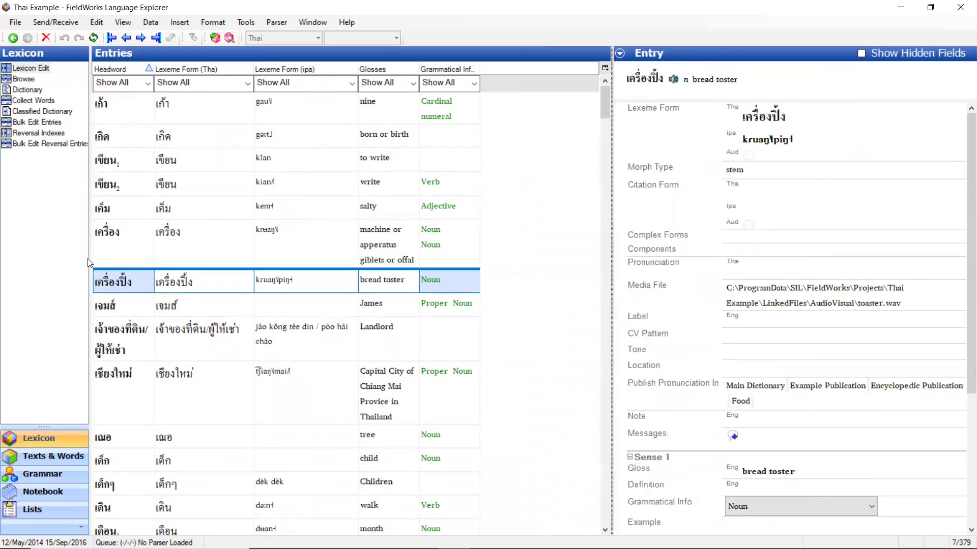
{"action": "left_click_drag", "start_coordinate": [92, 265], "coordinate": [50, 265]}
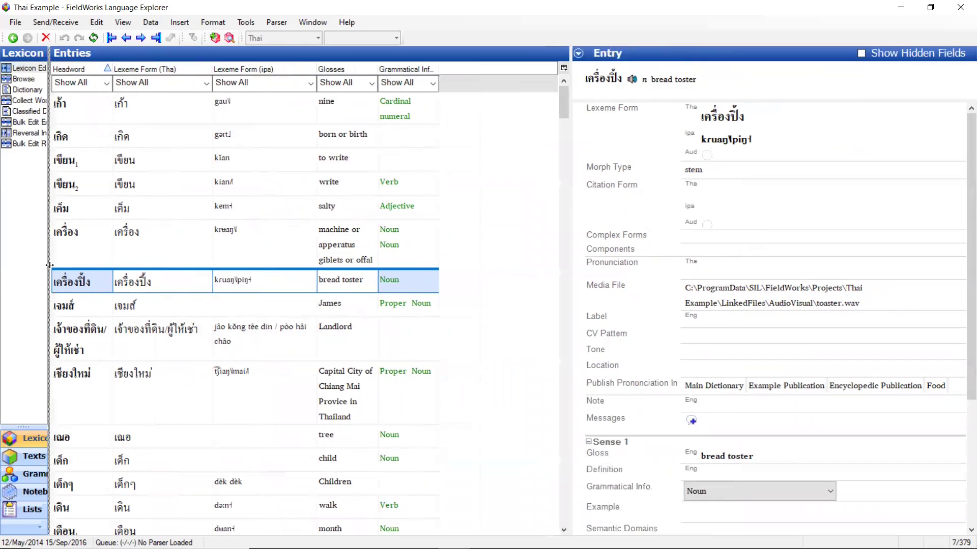
{"action": "left_click_drag", "start_coordinate": [49, 265], "coordinate": [76, 266]}
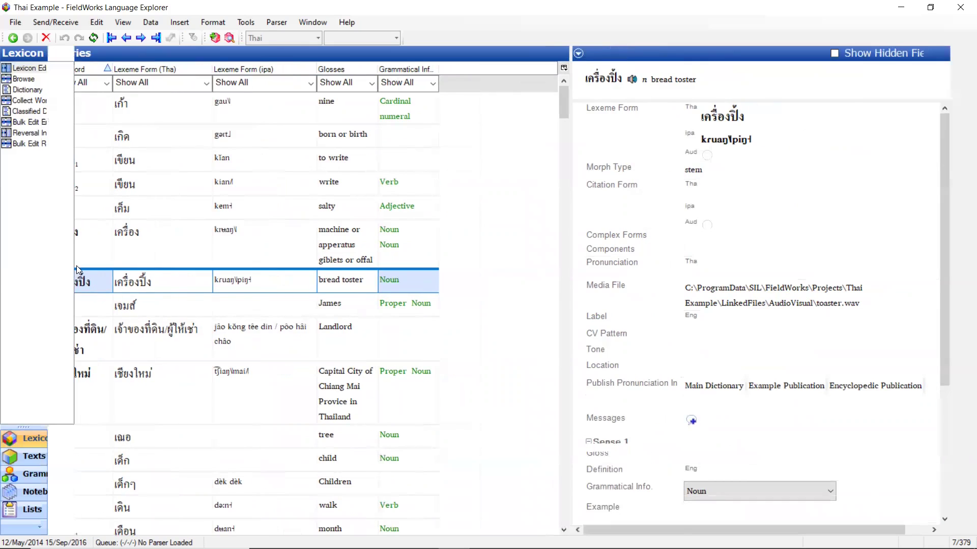